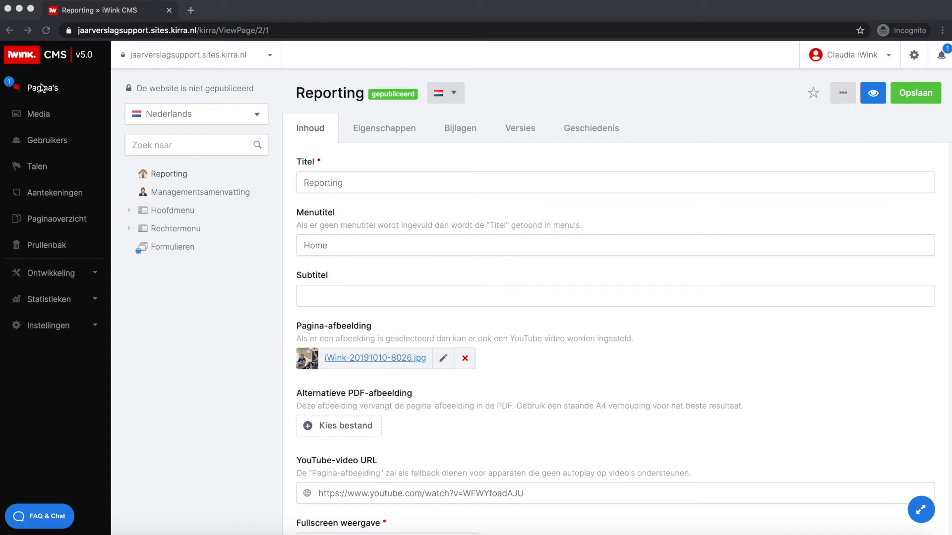
- Start a new user in user management and enter the user's full name and e-mail address
{"action": "left_click", "coordinate": [42, 144]}
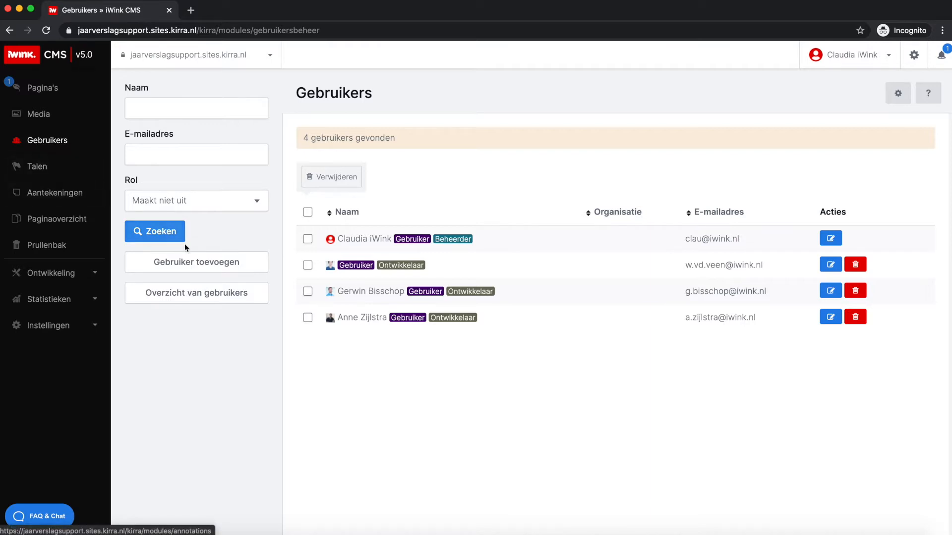
{"action": "left_click", "coordinate": [198, 266]}
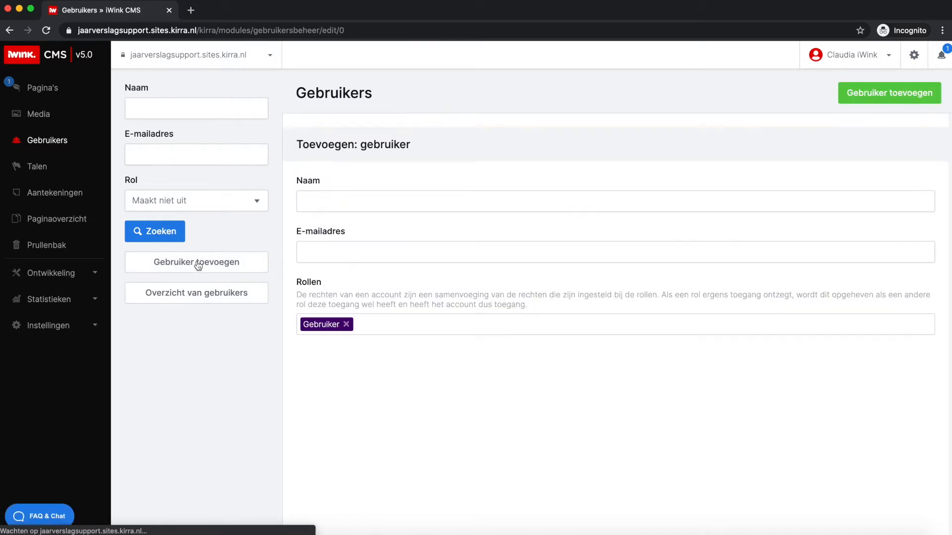
{"action": "left_click", "coordinate": [313, 201]}
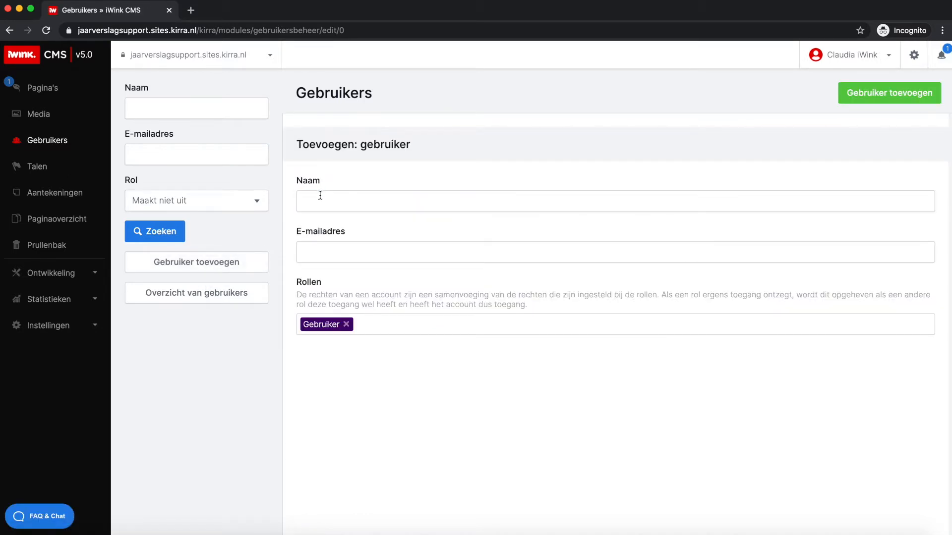
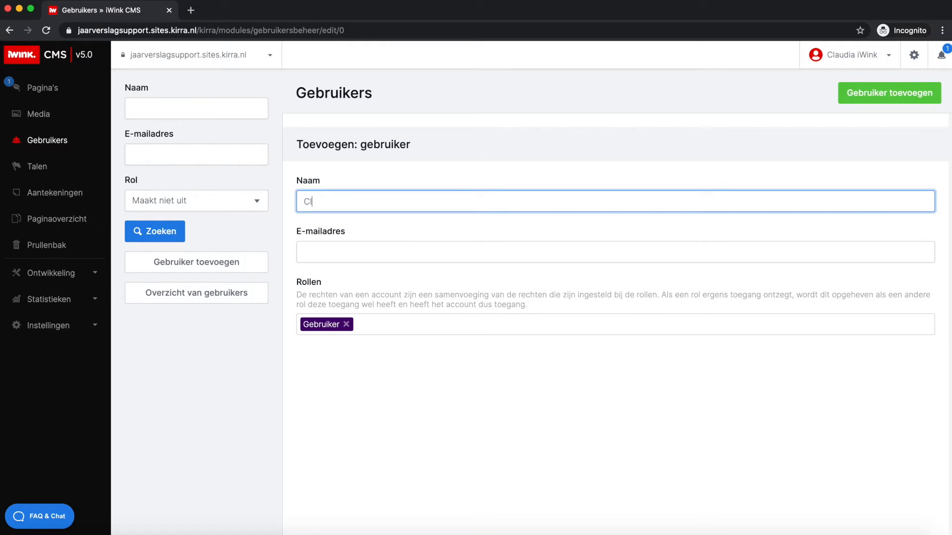
{"action": "key", "text": "Tab"}
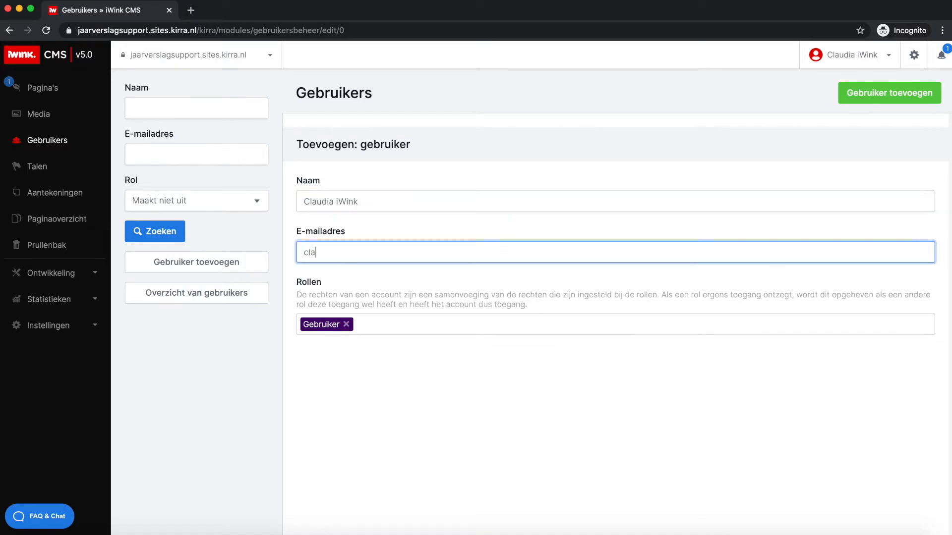
- Check the available roles, keep only the Gebruiker role and add the new user
{"action": "left_click", "coordinate": [326, 284]}
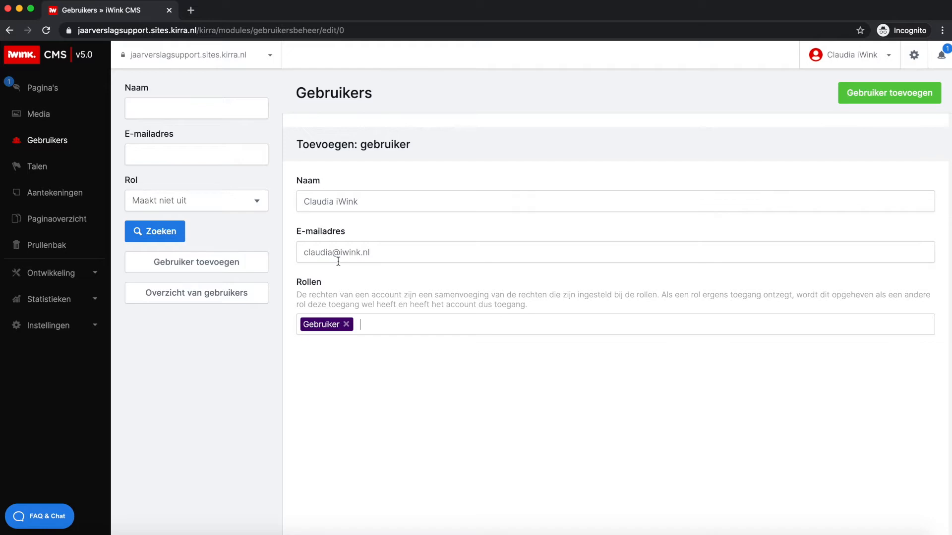
{"action": "left_click", "coordinate": [364, 324]}
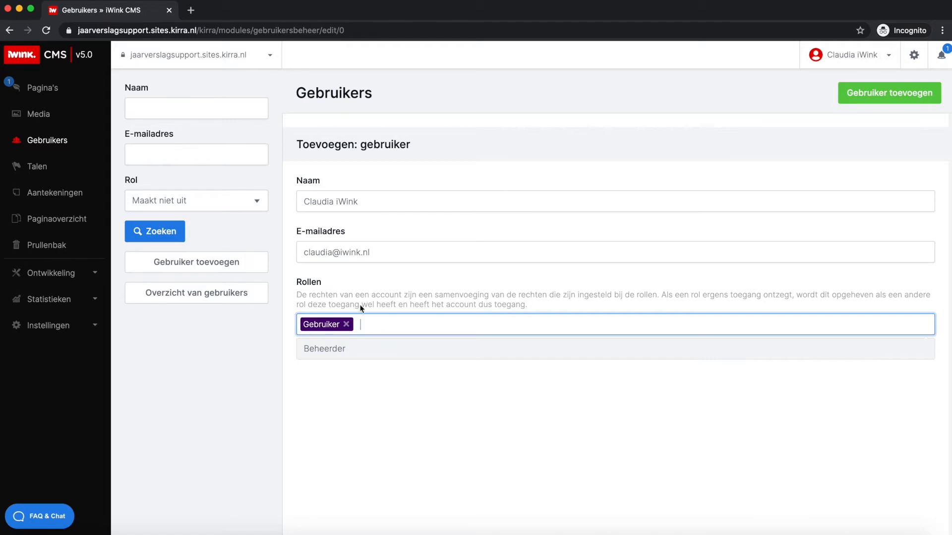
{"action": "left_click", "coordinate": [376, 330]}
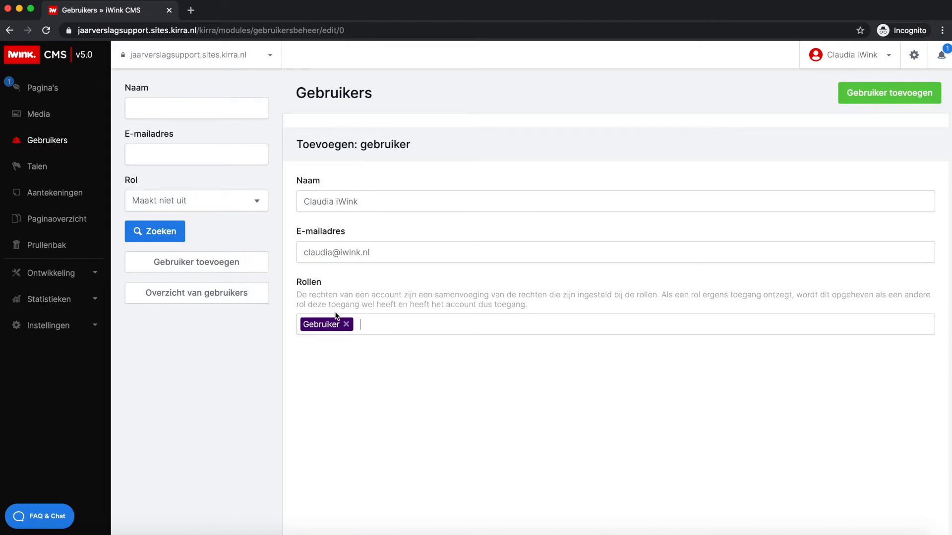
{"action": "left_click", "coordinate": [880, 96]}
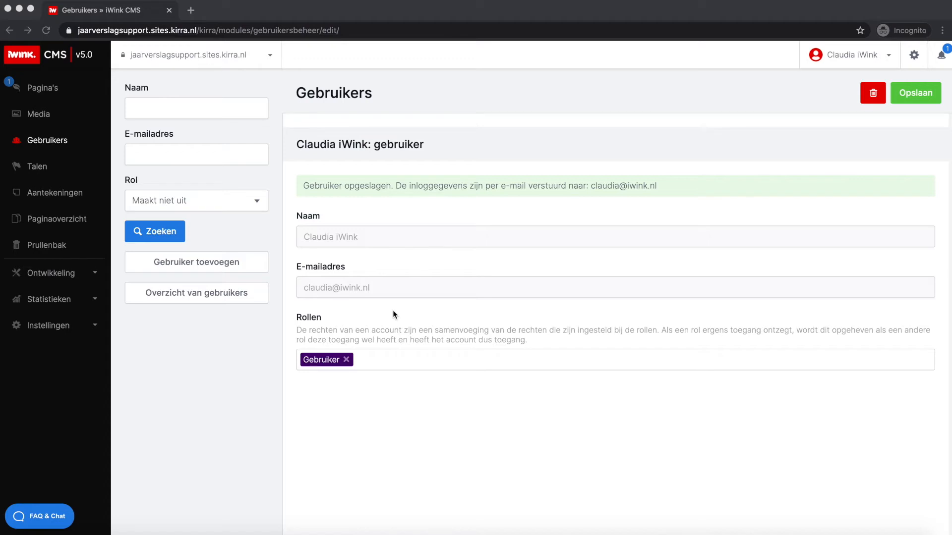
{"action": "left_click", "coordinate": [453, 407]}
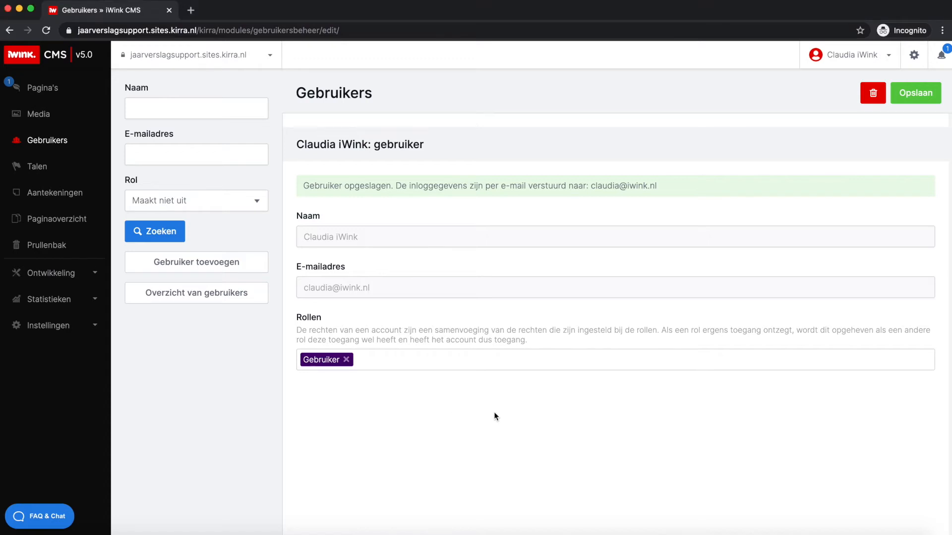
- Start a new role in the rights settings and name it Jaarrekening
{"action": "left_click", "coordinate": [68, 326]}
{"action": "scroll", "coordinate": [66, 377], "scroll_direction": "down", "scroll_amount": 3}
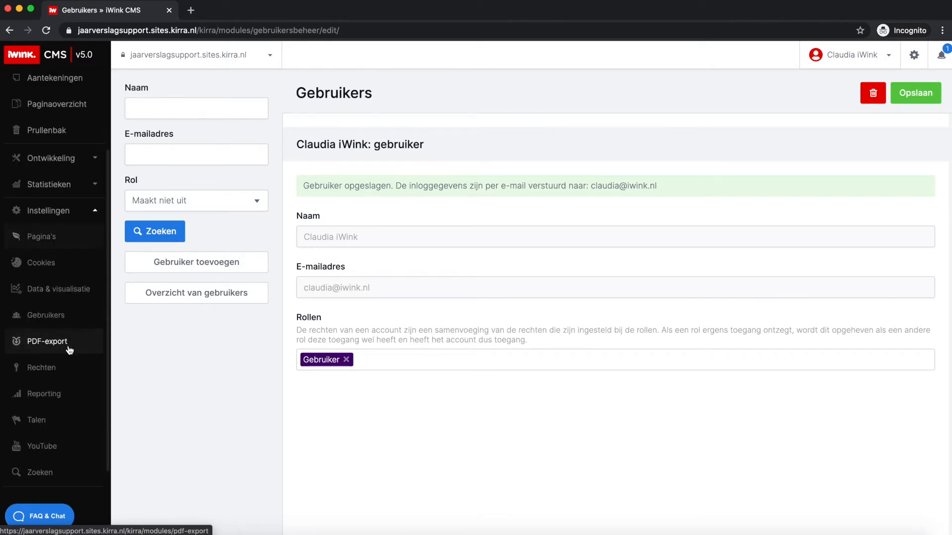
{"action": "left_click", "coordinate": [42, 371]}
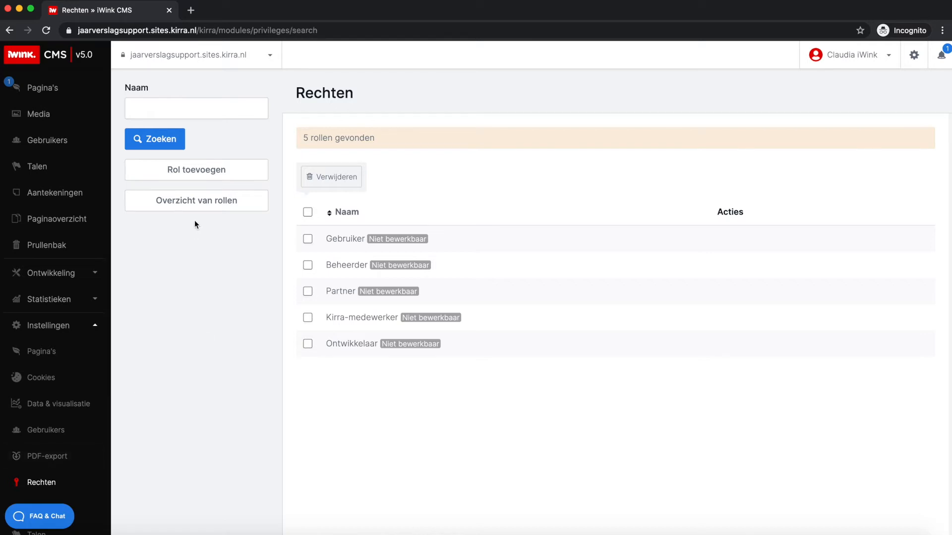
{"action": "left_click", "coordinate": [197, 173]}
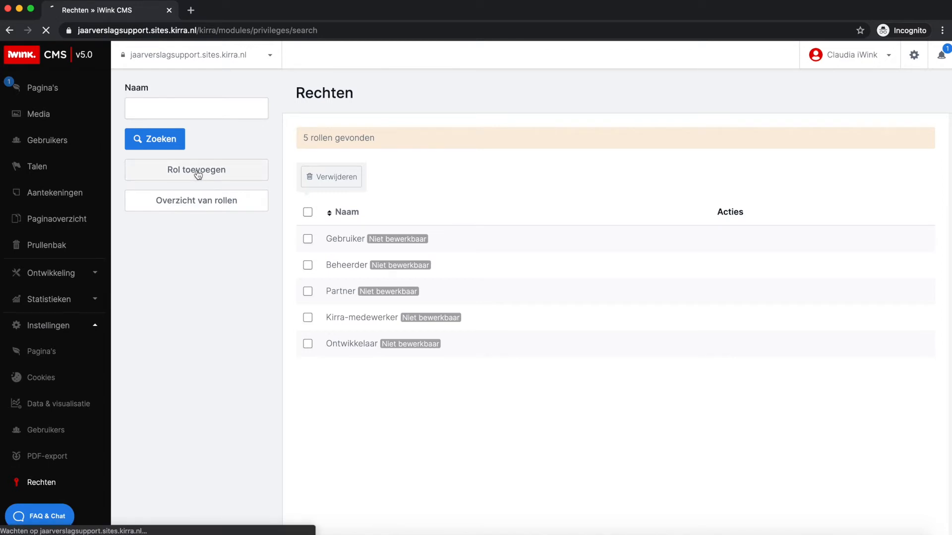
{"action": "left_click", "coordinate": [380, 197]}
{"action": "left_click", "coordinate": [317, 180]}
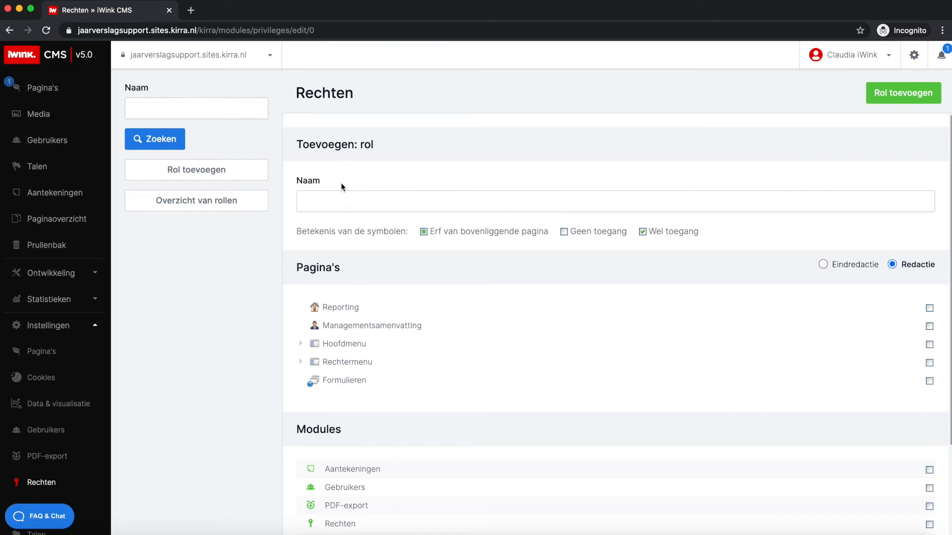
{"action": "left_click", "coordinate": [334, 198]}
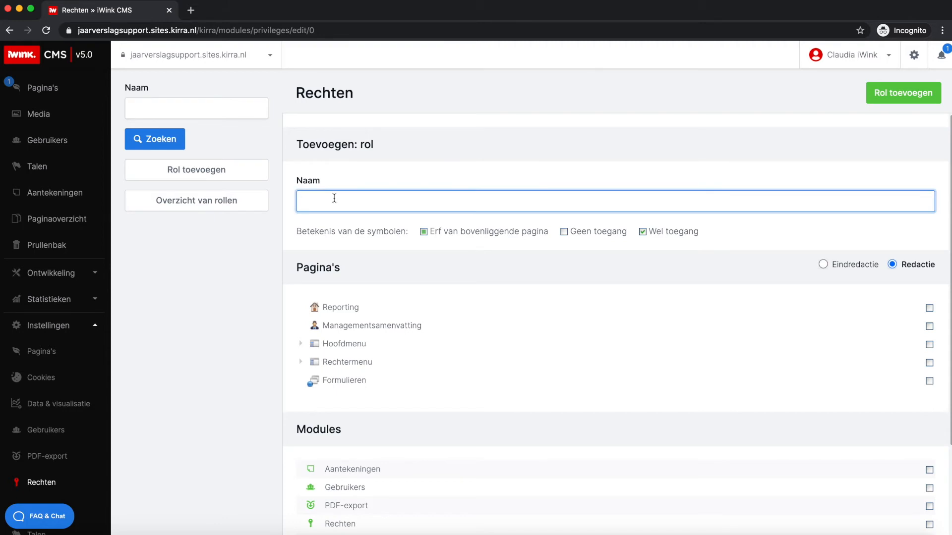
{"action": "type", "text": "Jaarrekening"}
{"action": "left_click", "coordinate": [368, 292]}
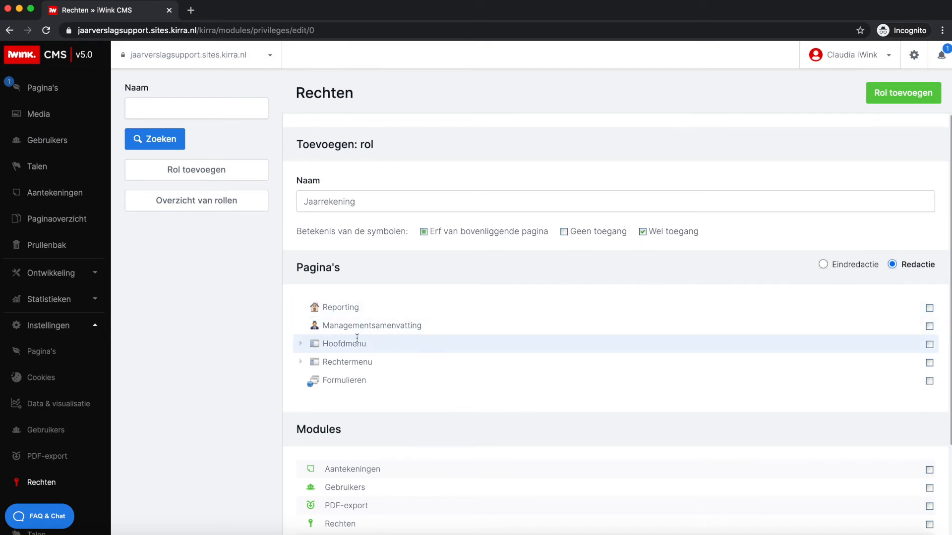
- Grant the role access to Hoofdmenu, but deny access to its subpages Voorwoord, Onze organisatie and Resultaten
{"action": "left_click", "coordinate": [301, 345]}
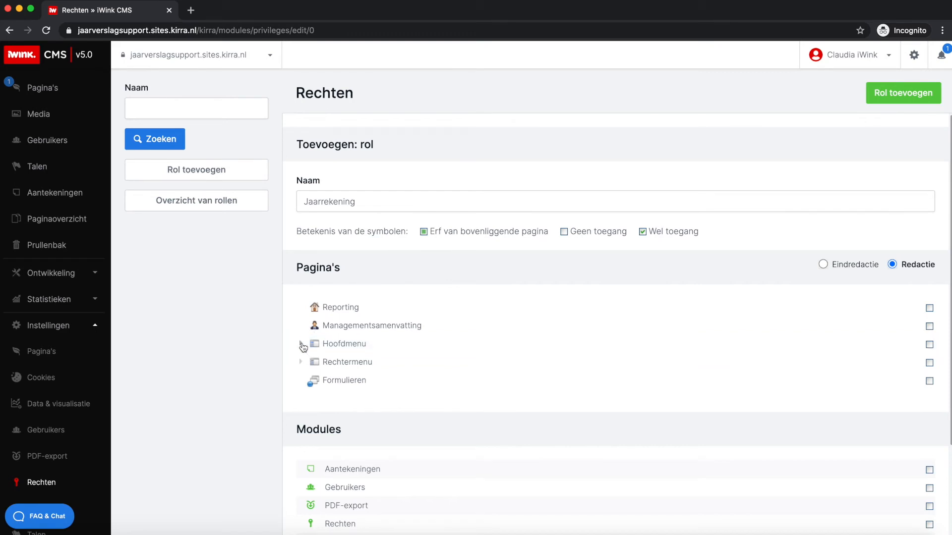
{"action": "left_click", "coordinate": [930, 345]}
{"action": "left_click", "coordinate": [930, 365]}
{"action": "left_click", "coordinate": [929, 365]}
{"action": "left_click", "coordinate": [930, 383]}
{"action": "left_click", "coordinate": [930, 384]}
{"action": "left_click", "coordinate": [929, 398]}
{"action": "left_click", "coordinate": [928, 399]}
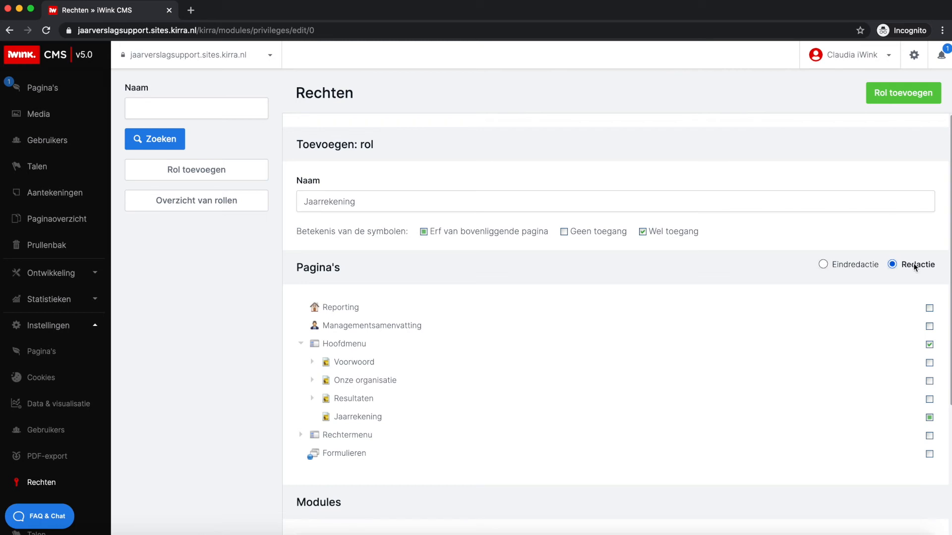
- Set the role's page rights to Eindredactie, leave all modules without access and add the role
{"action": "left_click", "coordinate": [823, 265]}
{"action": "scroll", "coordinate": [853, 287], "scroll_direction": "down", "scroll_amount": 3}
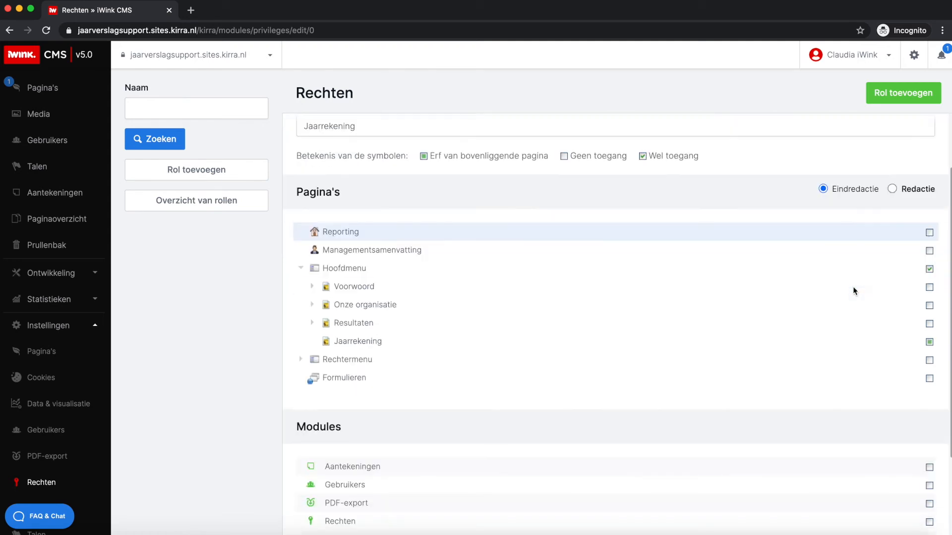
{"action": "scroll", "coordinate": [853, 287], "scroll_direction": "down", "scroll_amount": 2}
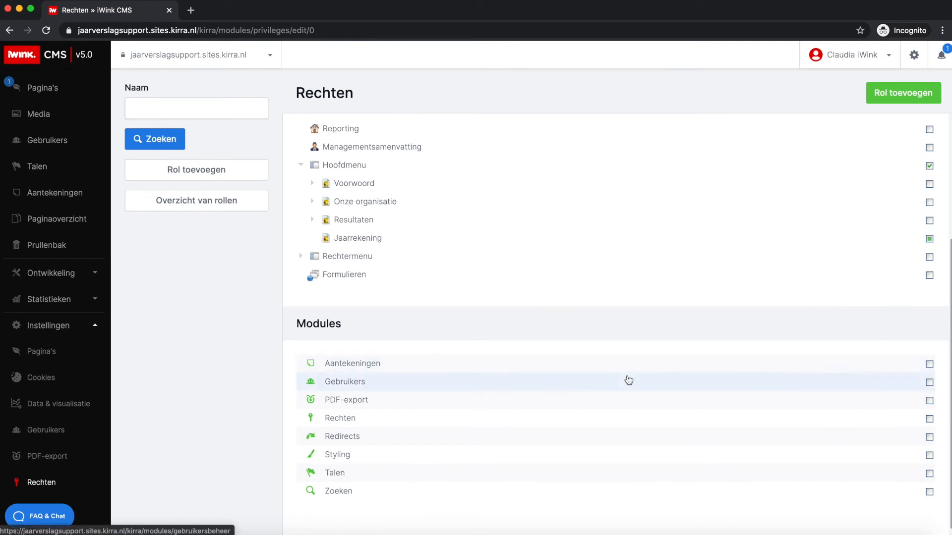
{"action": "scroll", "coordinate": [661, 449], "scroll_direction": "down", "scroll_amount": 1}
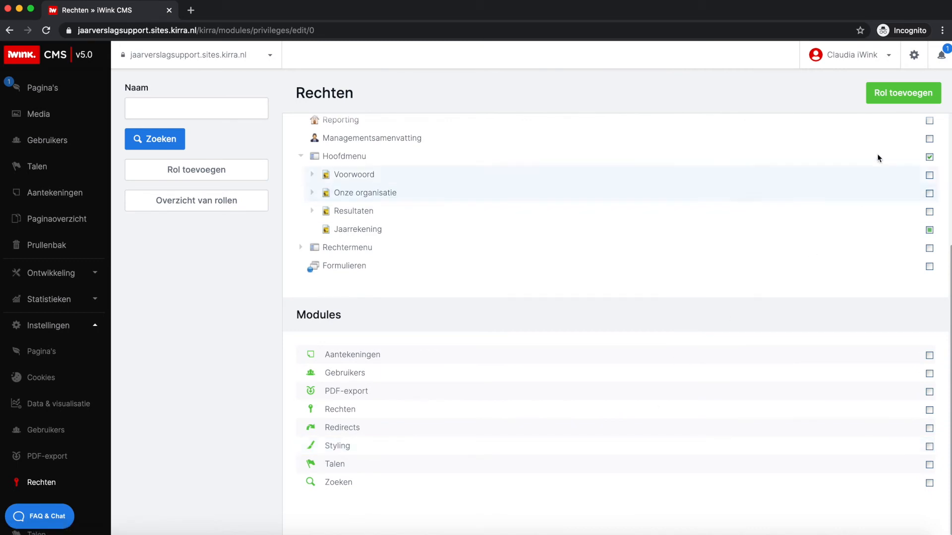
{"action": "left_click", "coordinate": [890, 101]}
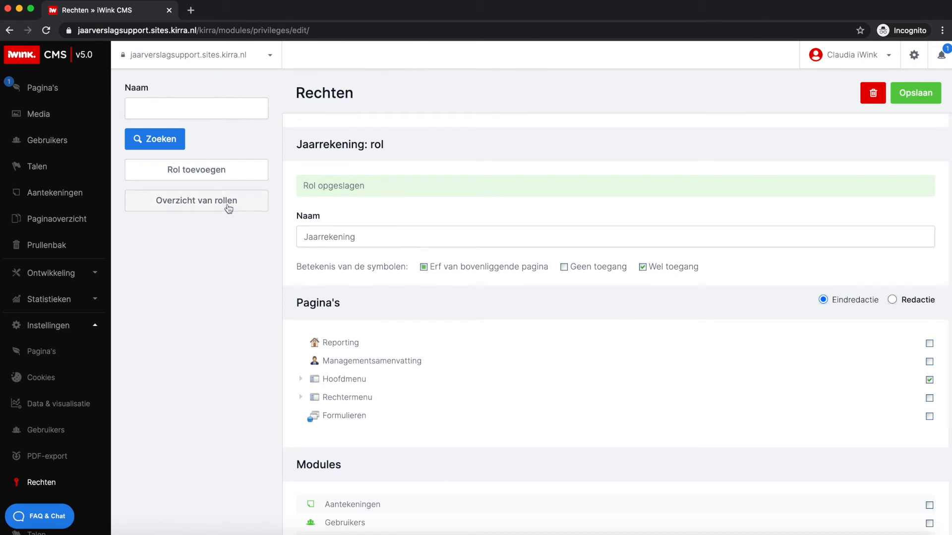
- Replace the newly added user's Gebruiker role with Jaarrekening and save the user
{"action": "left_click", "coordinate": [40, 141]}
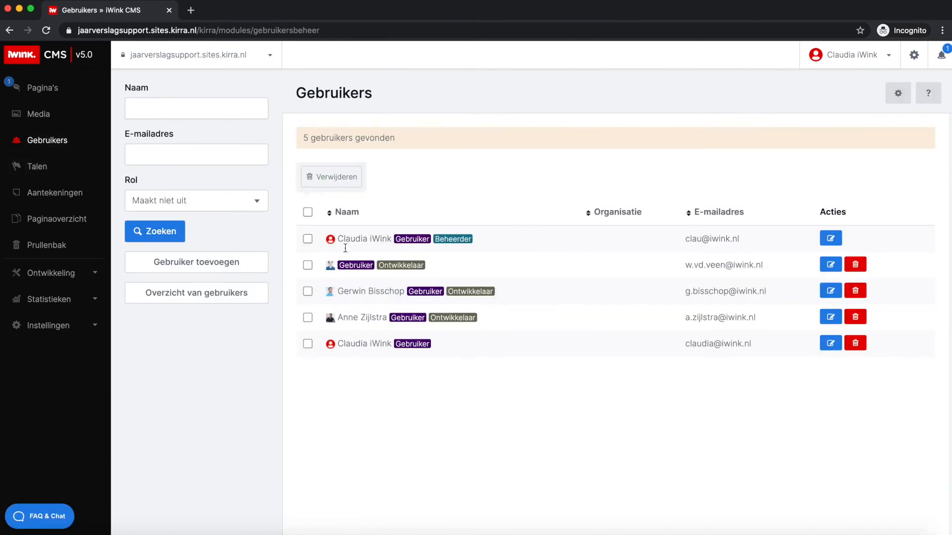
{"action": "left_click", "coordinate": [831, 344]}
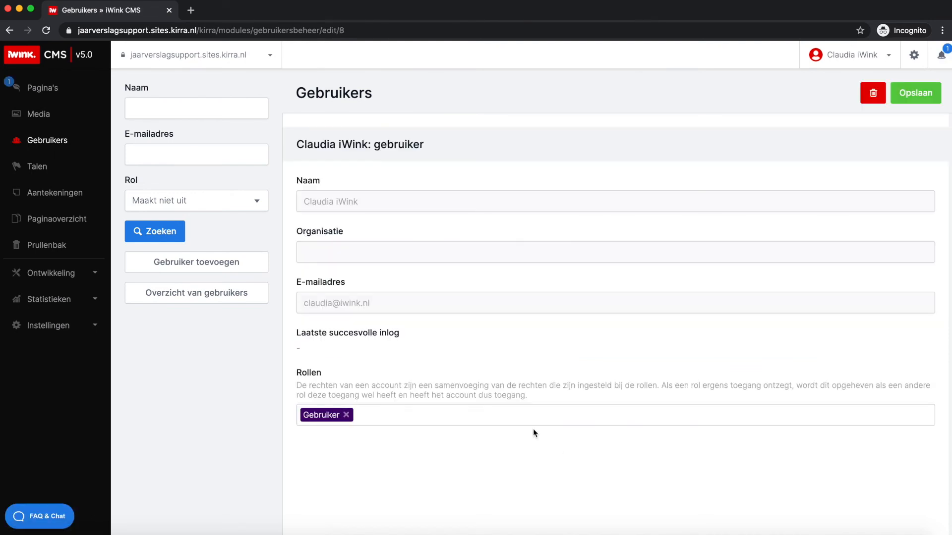
{"action": "left_click", "coordinate": [527, 415]}
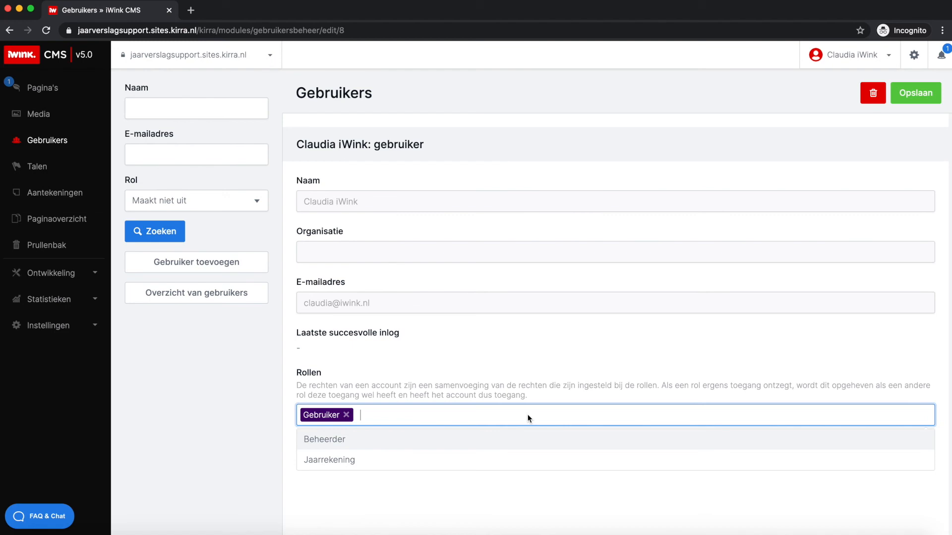
{"action": "key", "text": "BackSpace"}
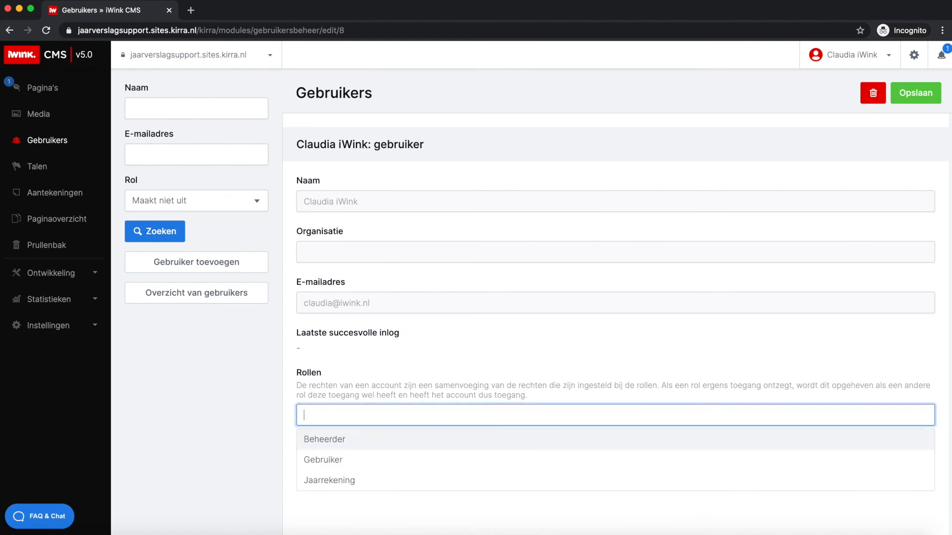
{"action": "left_click", "coordinate": [344, 485]}
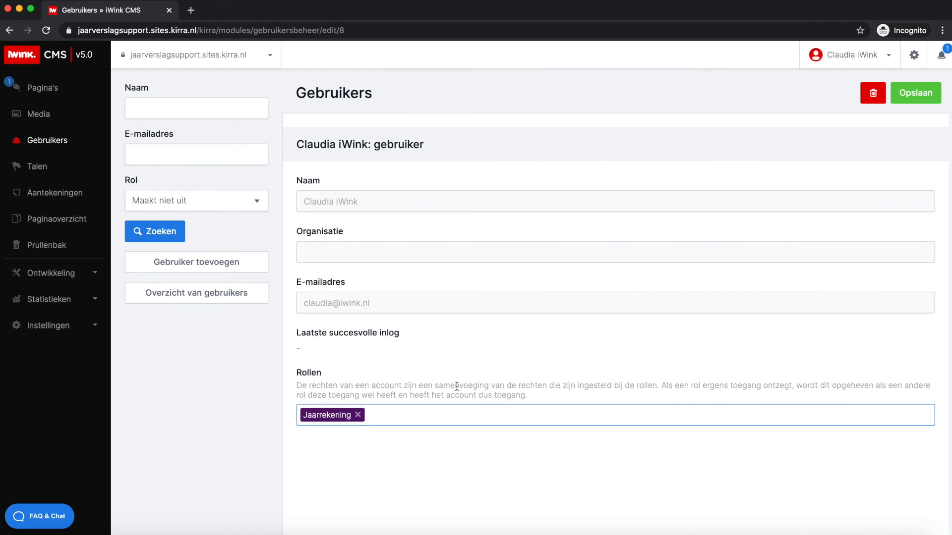
{"action": "left_click", "coordinate": [913, 100]}
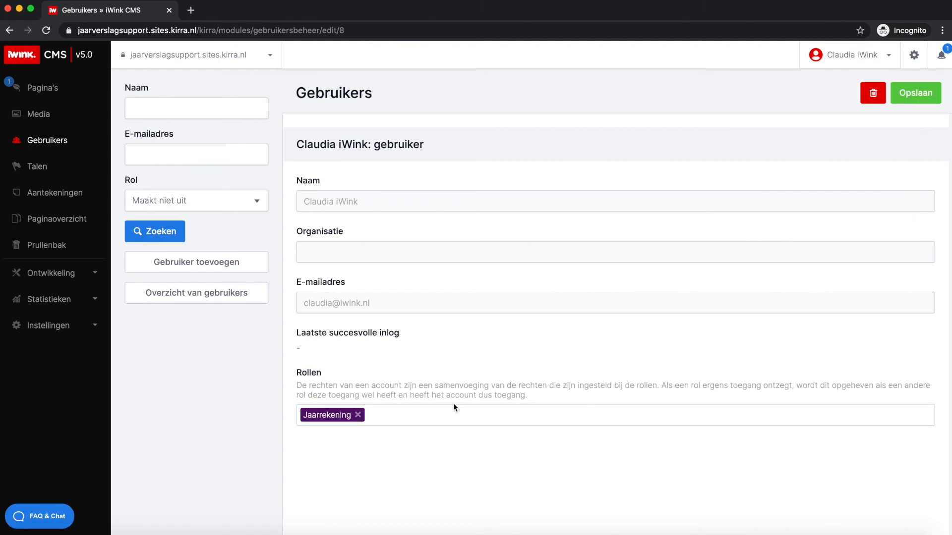
{"action": "left_click", "coordinate": [339, 303]}
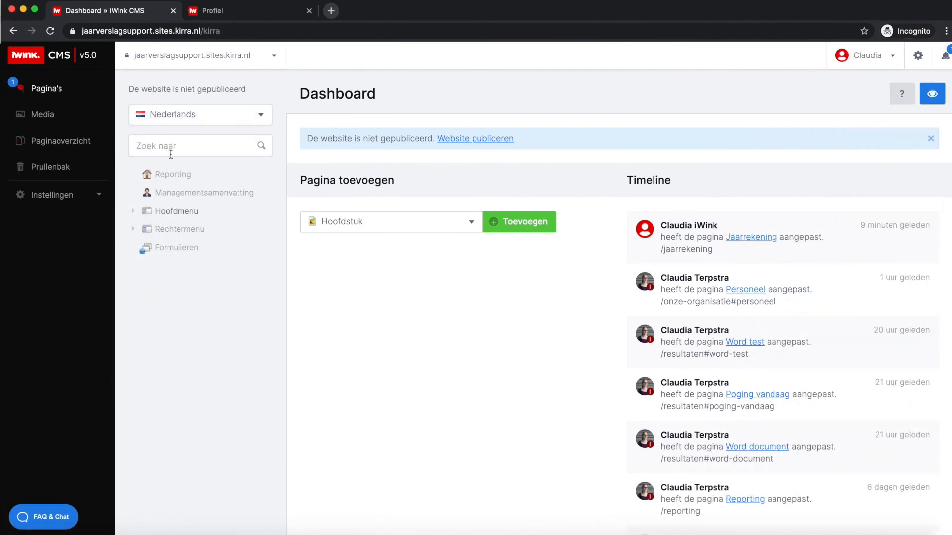
- In the restricted user's session, check the editing access on the Reporting page and on the pages under Hoofdmenu
{"action": "left_click", "coordinate": [179, 181]}
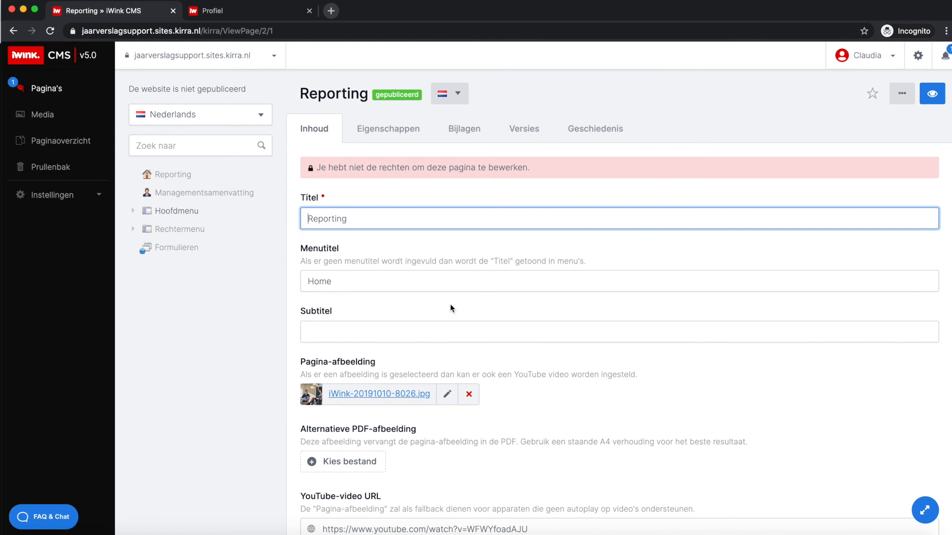
{"action": "scroll", "coordinate": [453, 314], "scroll_direction": "down", "scroll_amount": 1}
{"action": "left_click", "coordinate": [133, 211]}
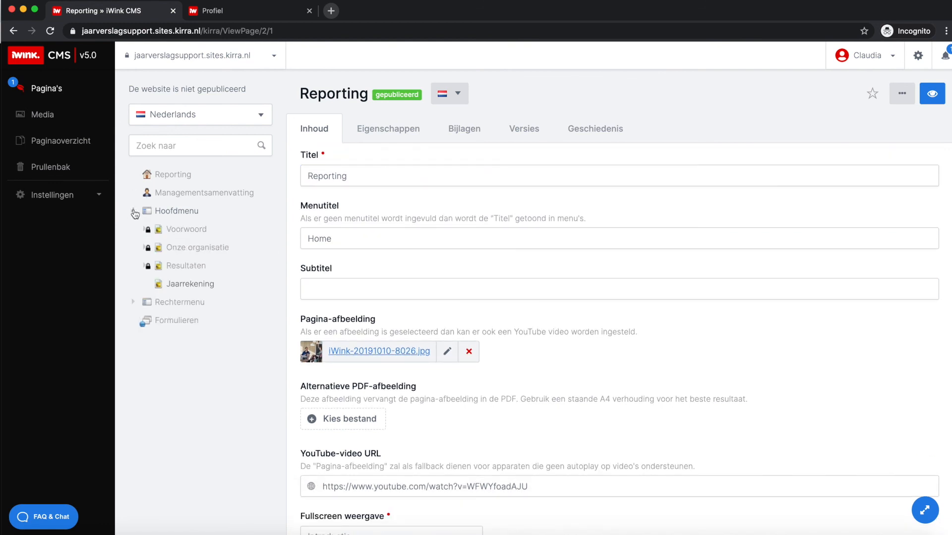
- Open the Jaarrekening page and inspect its editing options, underlying pages and content
{"action": "left_click", "coordinate": [193, 285]}
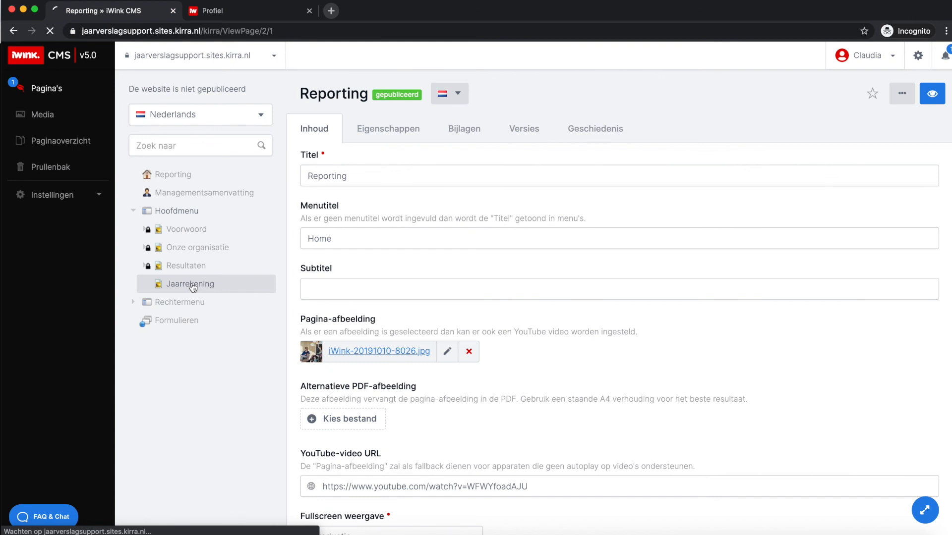
{"action": "scroll", "coordinate": [501, 274], "scroll_direction": "down", "scroll_amount": 3}
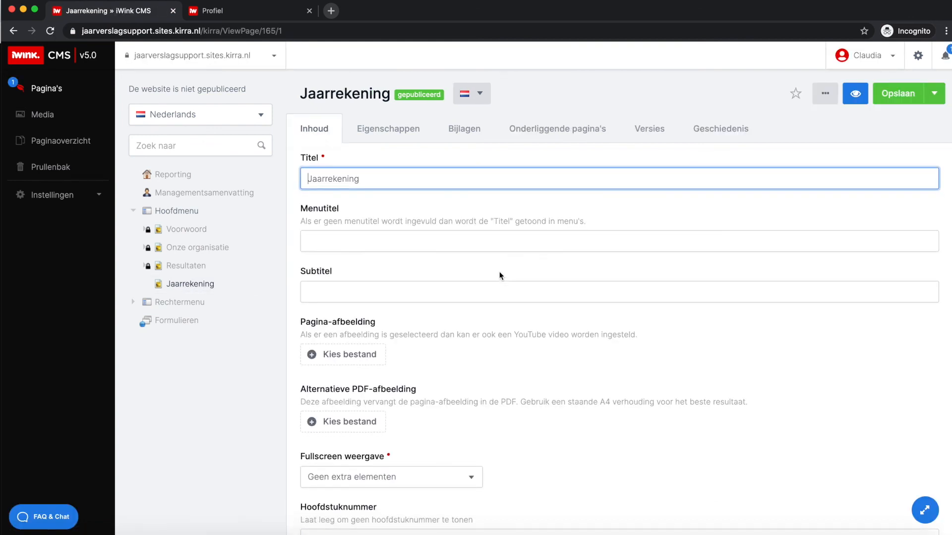
{"action": "left_click", "coordinate": [563, 130]}
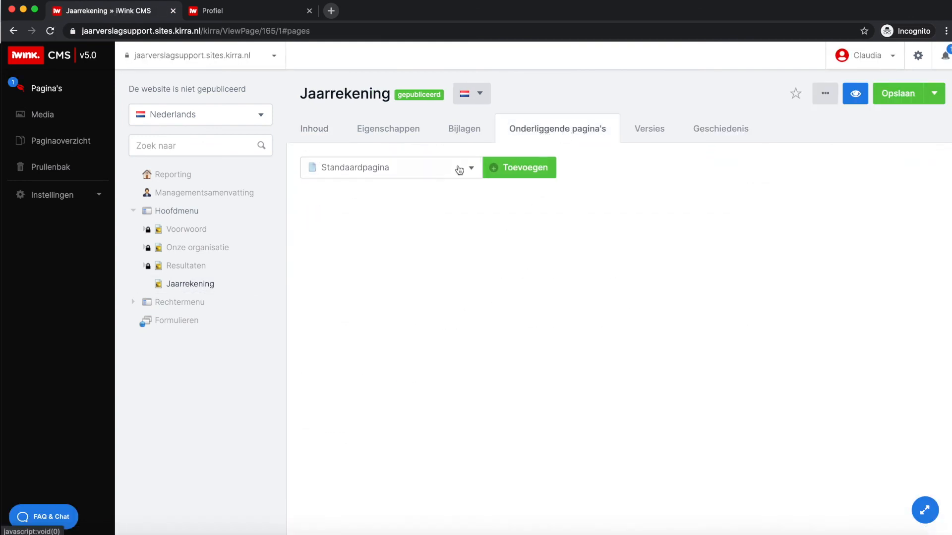
{"action": "left_click", "coordinate": [534, 131]}
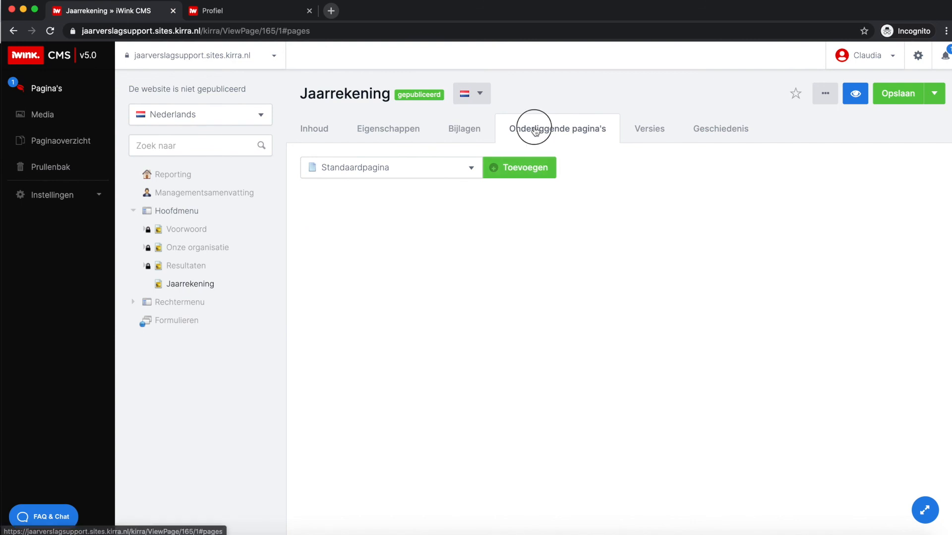
{"action": "left_click", "coordinate": [315, 131]}
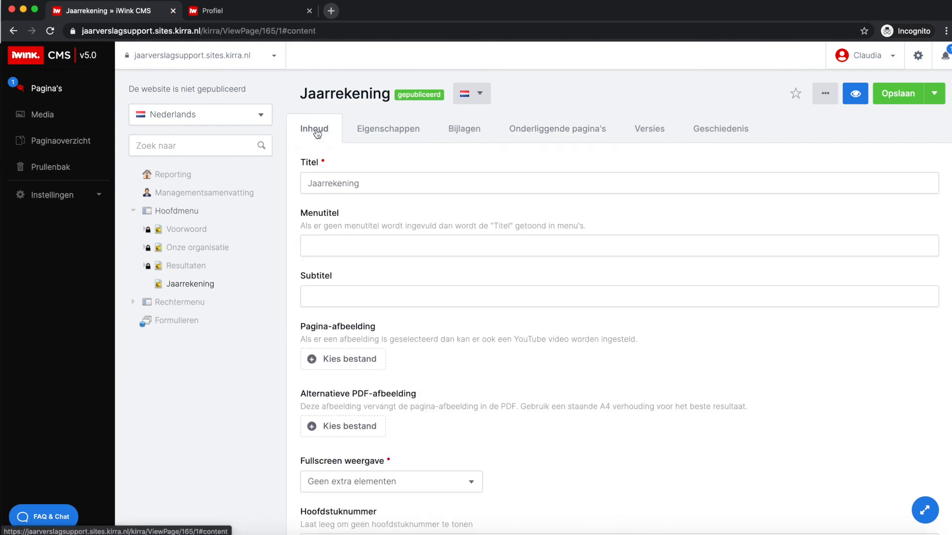